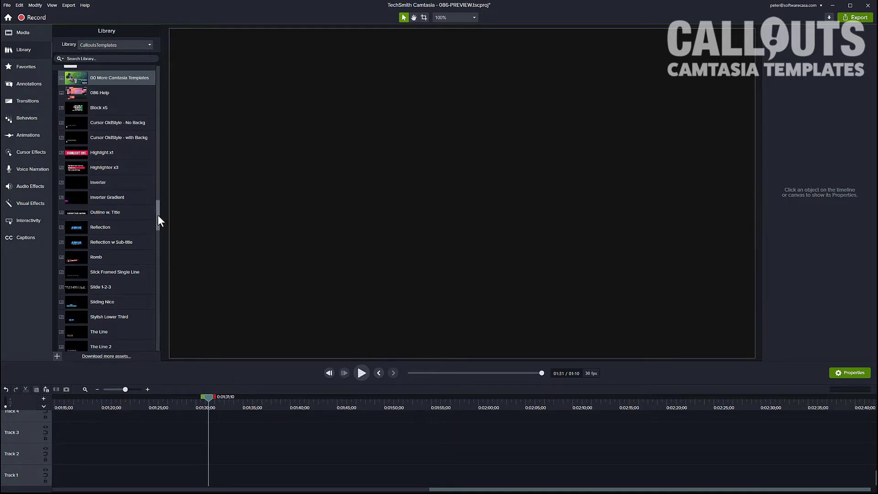
scroll(97, 104, up, 1)
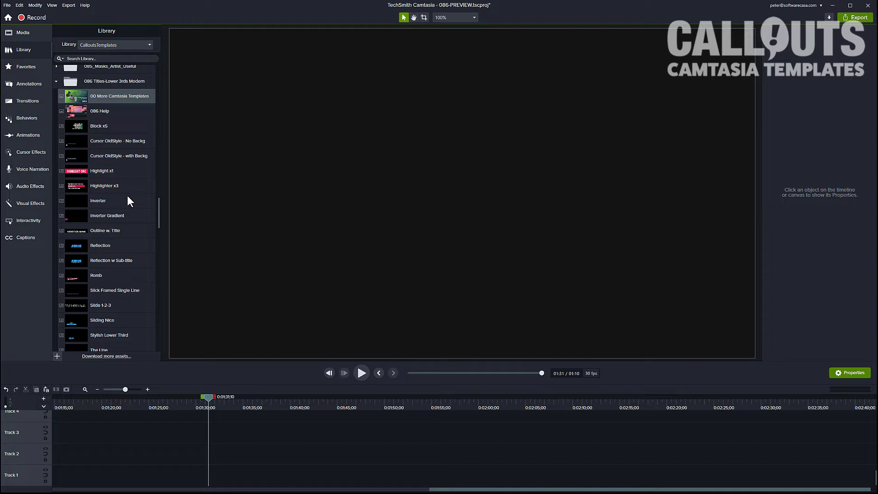
drag(157, 213, 155, 216)
scroll(155, 216, up, 1)
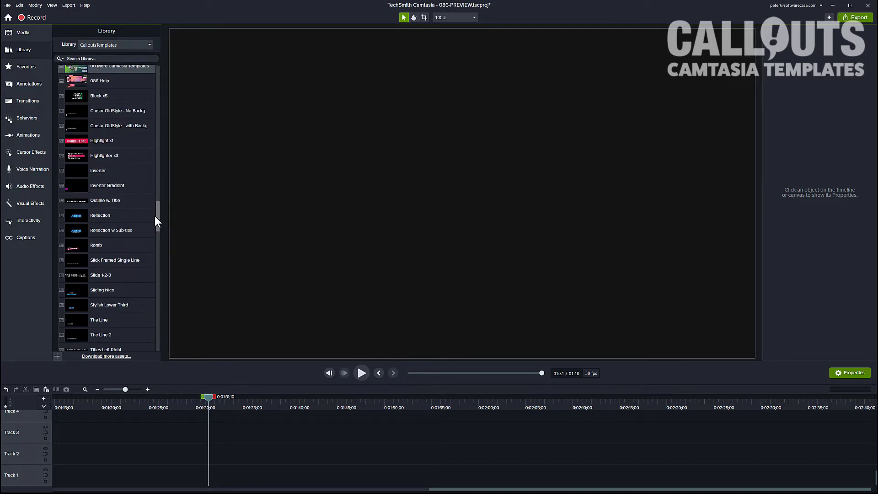
scroll(115, 181, up, 1)
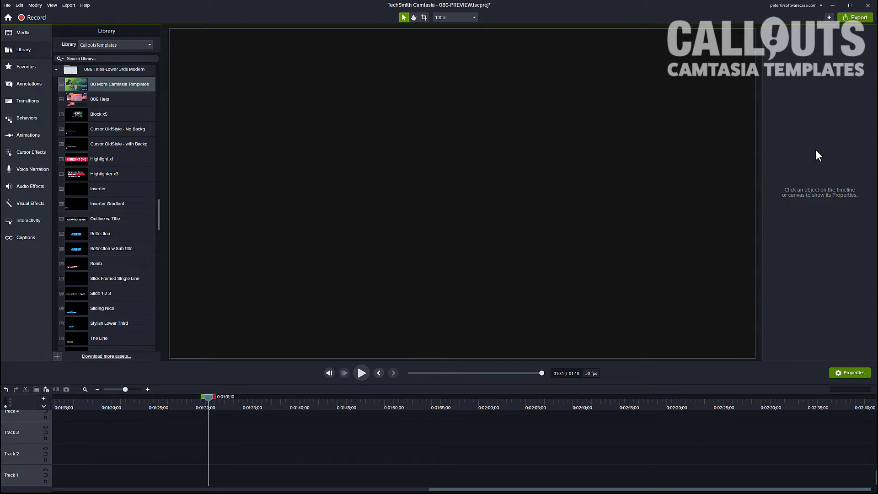
Drag Highlight x1 onto the canvas twice, deleting each trial clip.
click(108, 157)
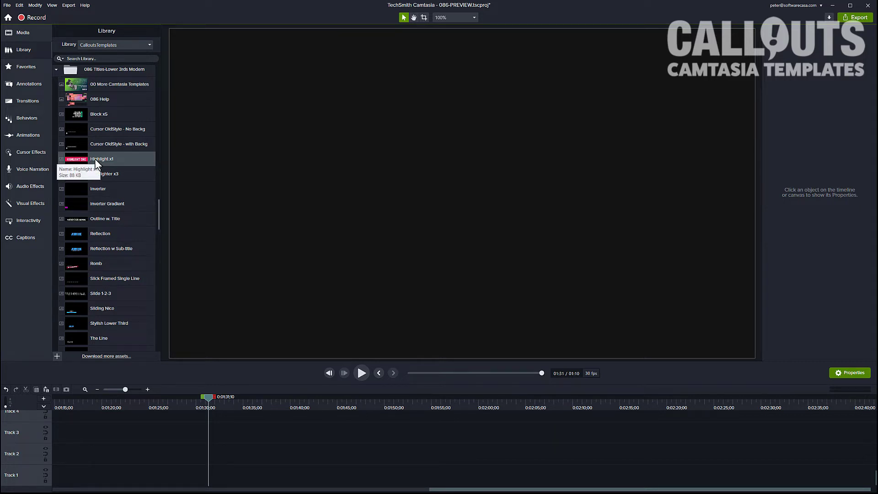
drag(95, 158, 191, 454)
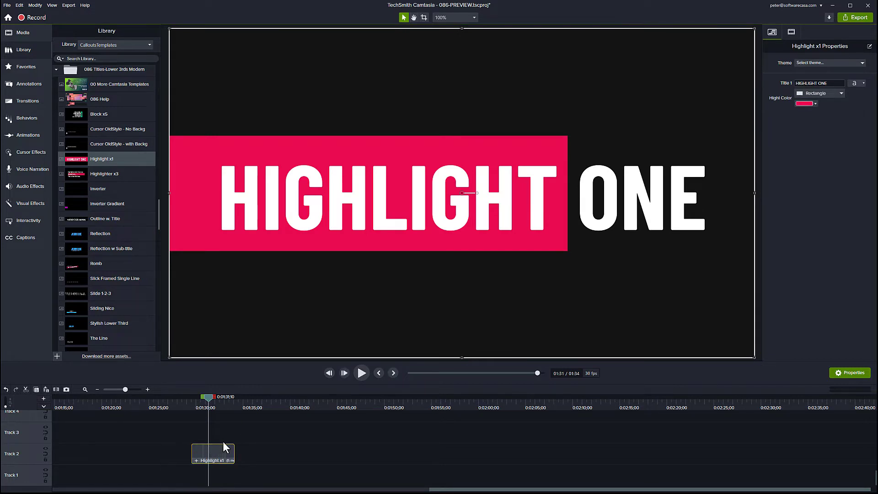
click(223, 441)
click(208, 455)
key(Delete)
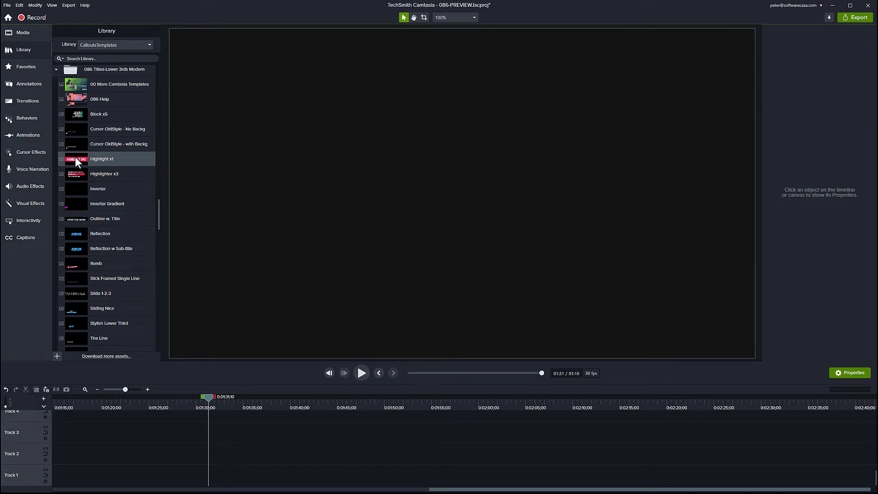
drag(76, 157, 375, 183)
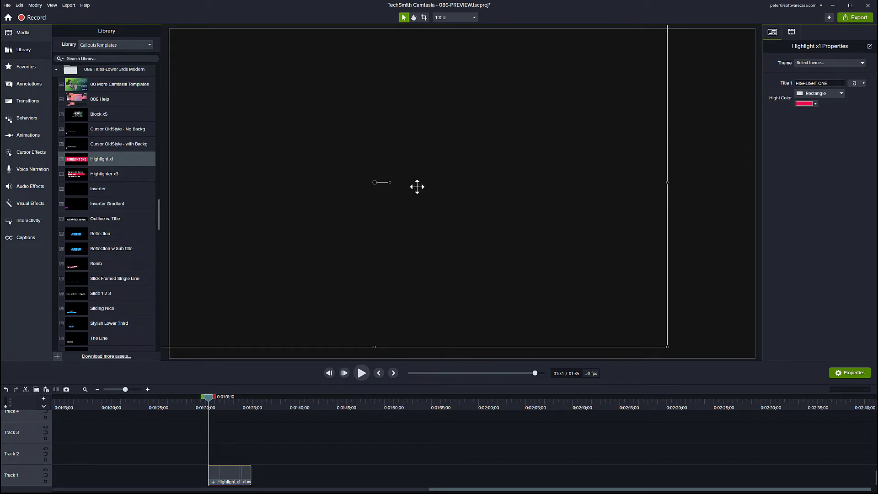
key(Delete)
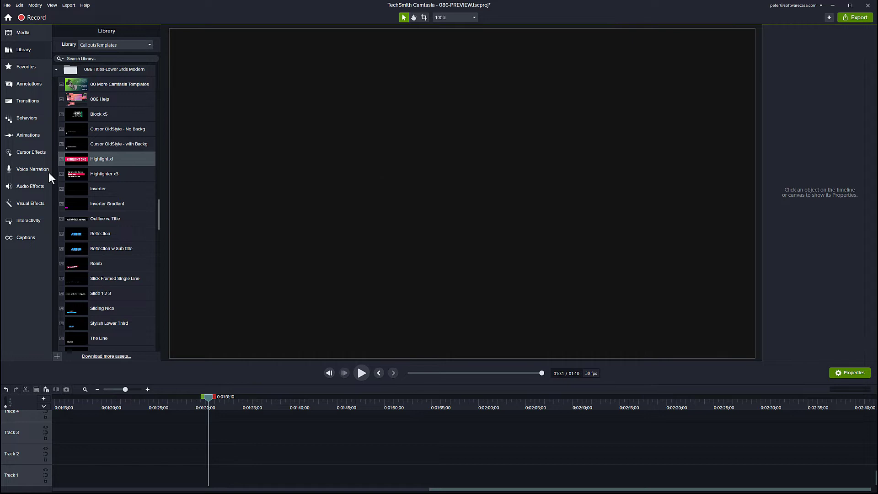
Try Highlight x1 on Track 2 and delete it, then add it at the playhead.
drag(92, 209, 145, 452)
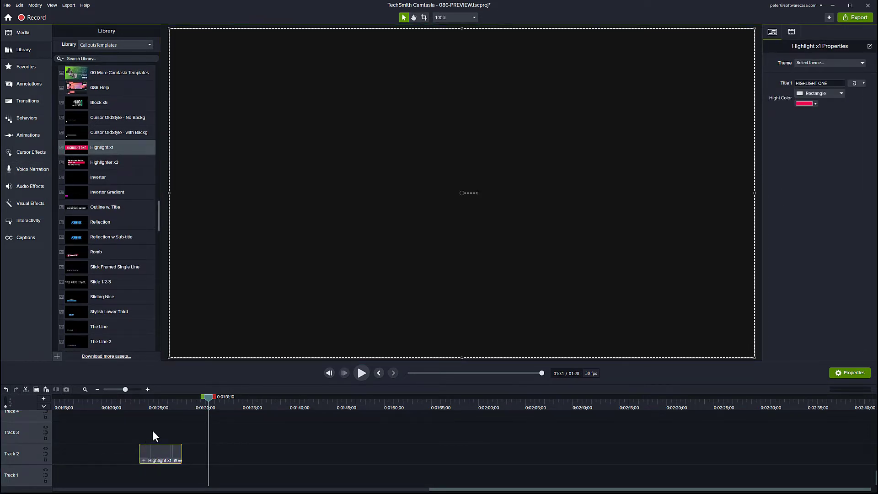
click(152, 430)
click(158, 460)
key(Delete)
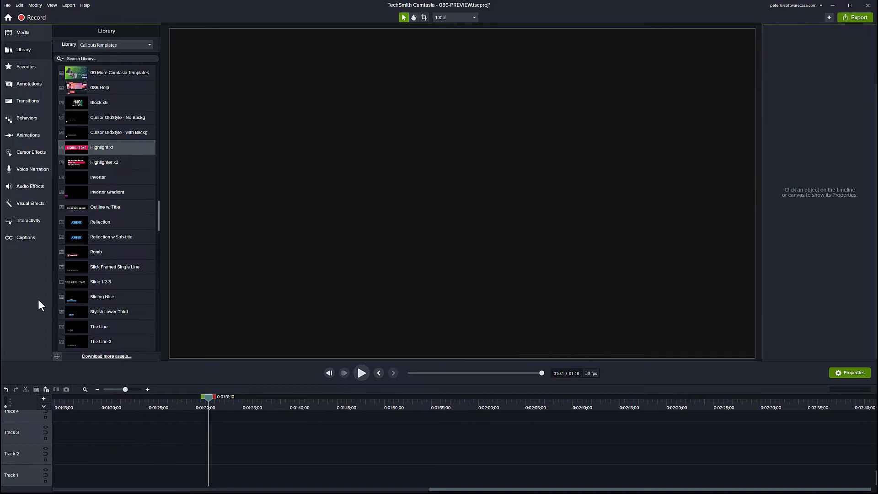
right_click(83, 148)
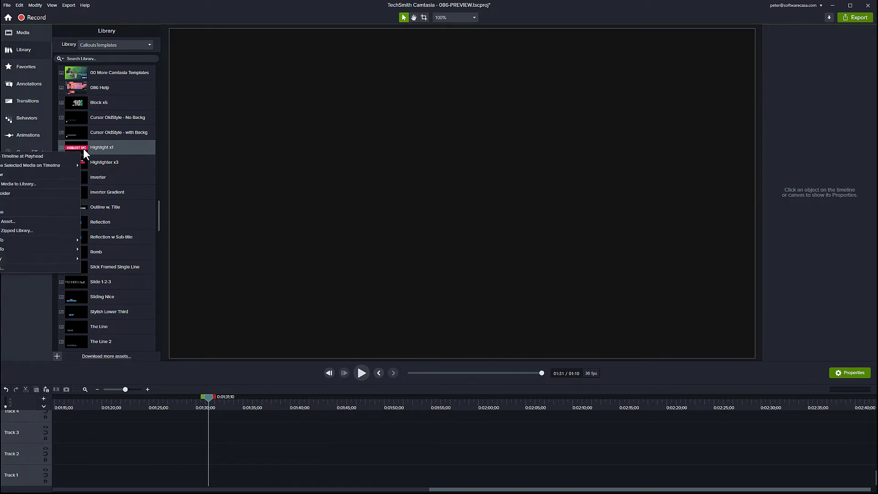
click(45, 155)
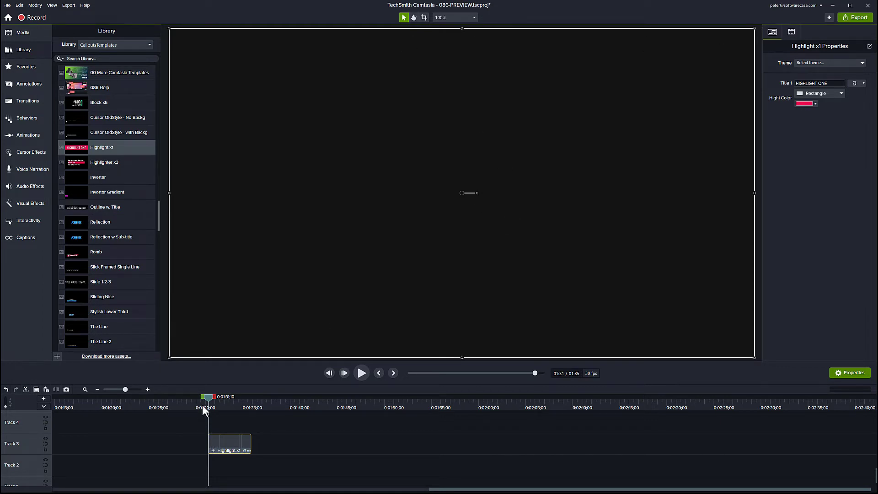
Scale the HIGHLIGHT ONE callout down by its corner and centre it on the canvas.
drag(207, 399, 231, 406)
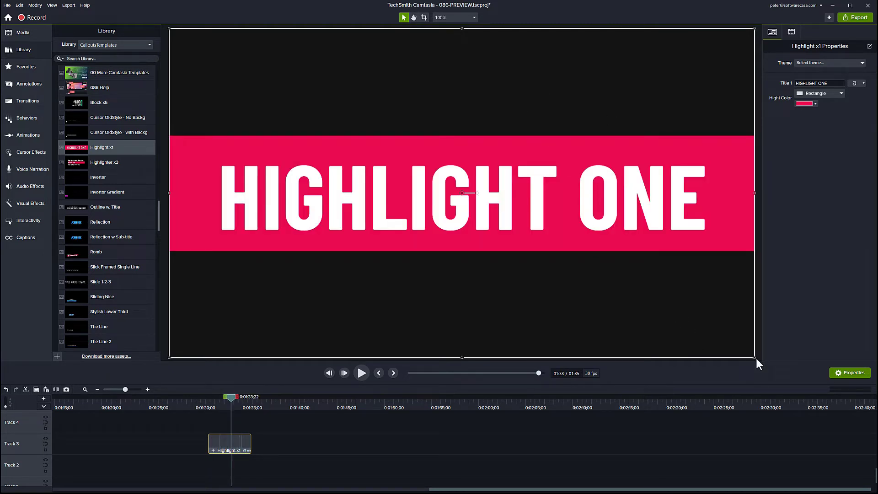
drag(754, 356, 632, 255)
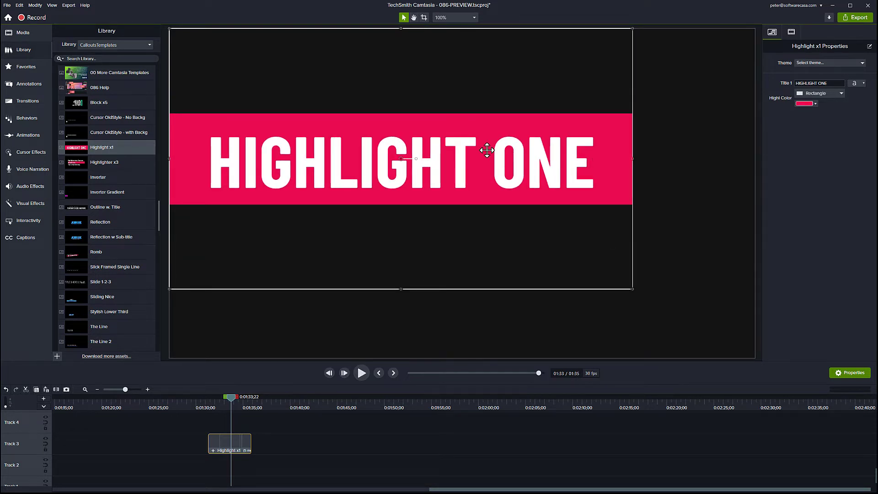
drag(495, 167, 552, 192)
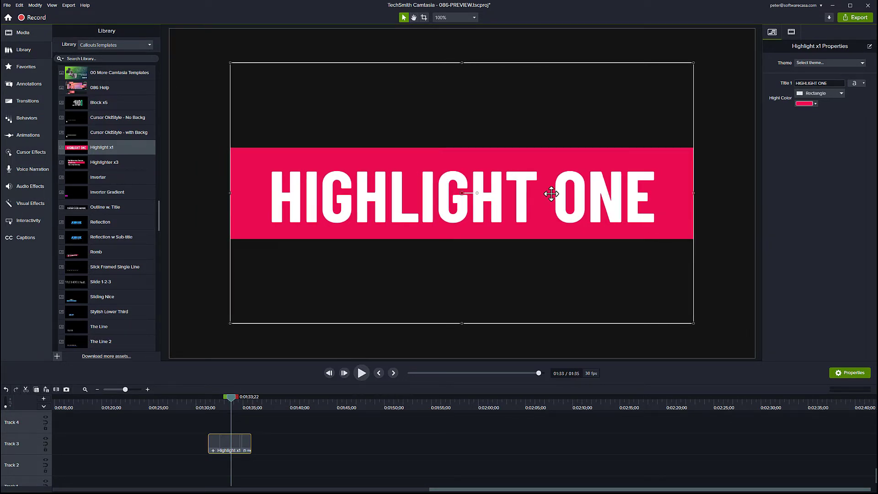
click(718, 268)
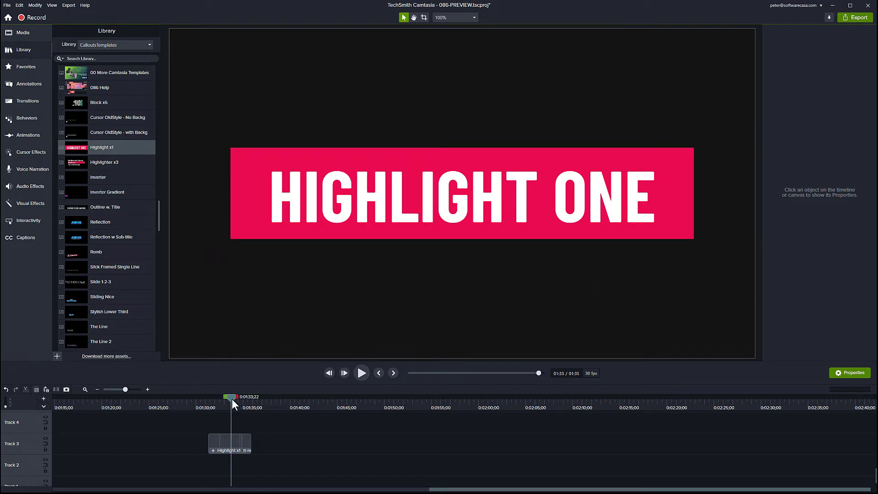
drag(232, 399, 231, 420)
Change the Highlight x1 bar colour from red to magenta, after trying green and blue.
click(232, 438)
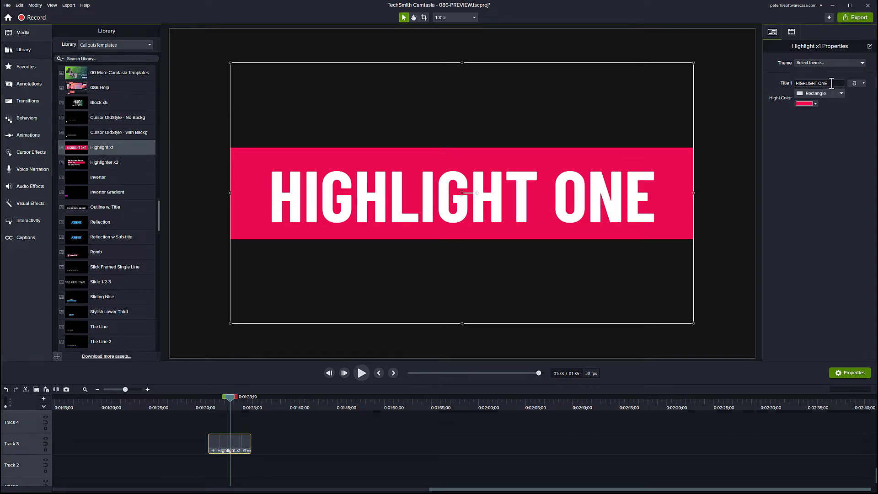
click(814, 103)
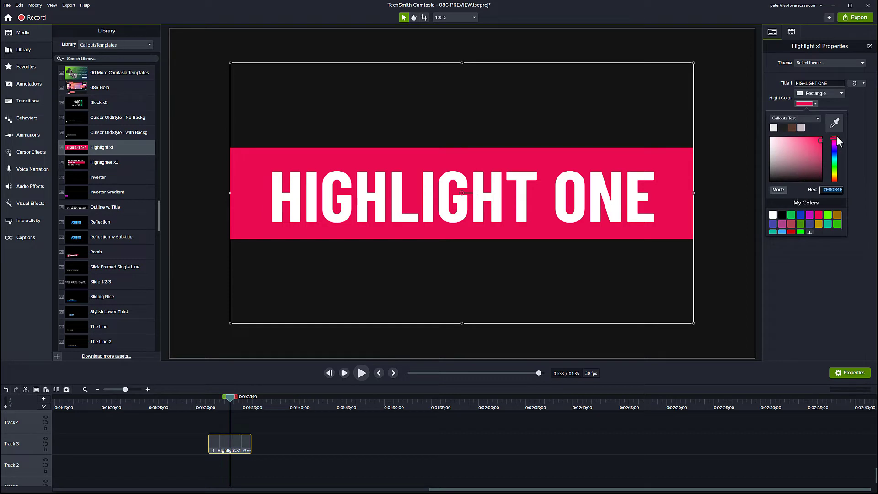
click(835, 163)
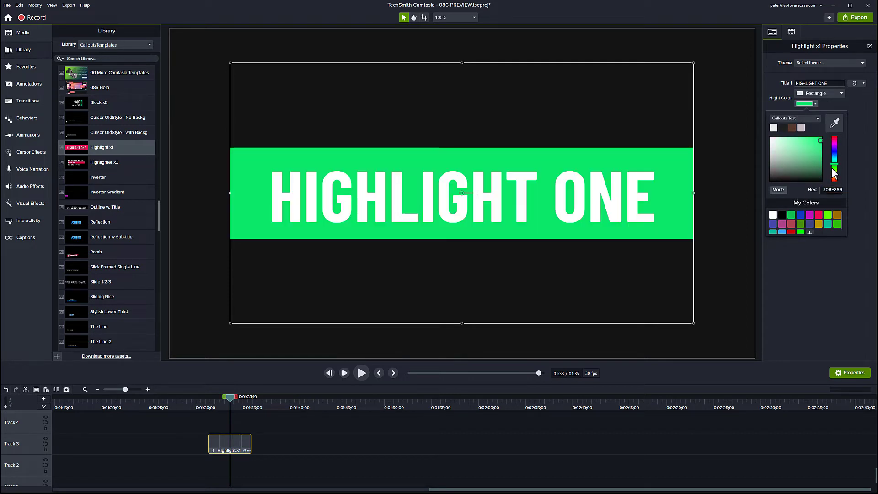
click(835, 152)
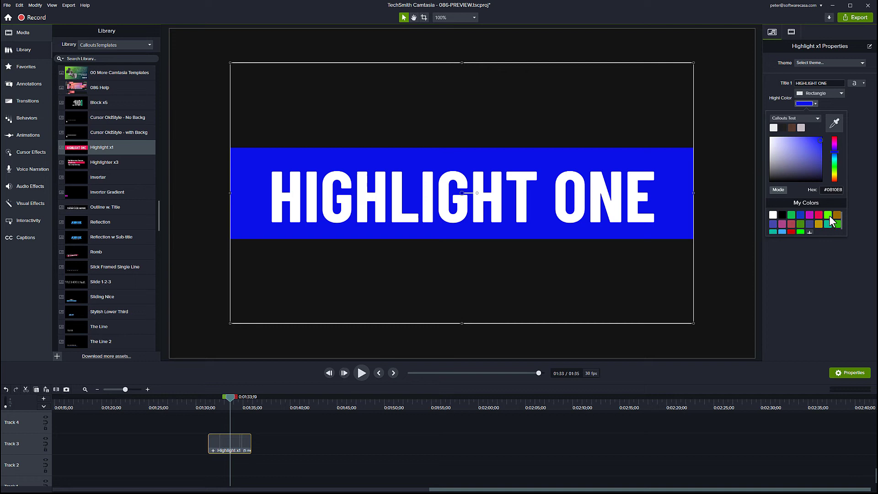
scroll(823, 218, down, 1)
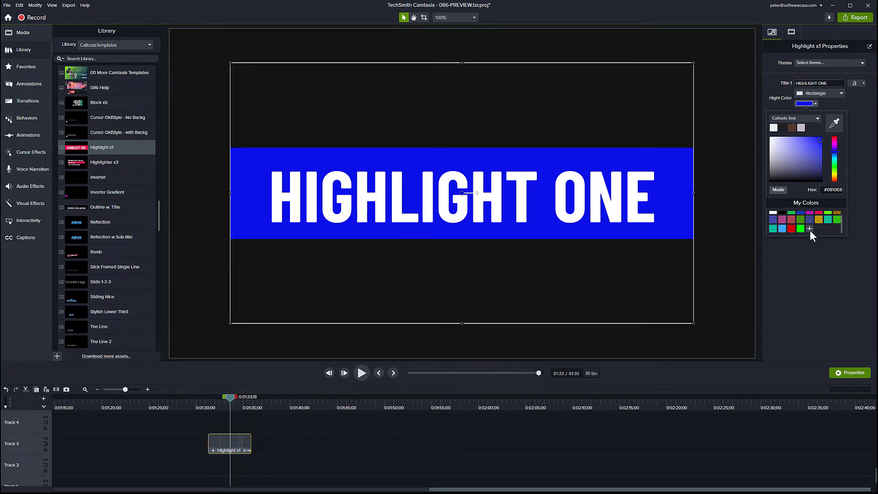
scroll(810, 230, up, 1)
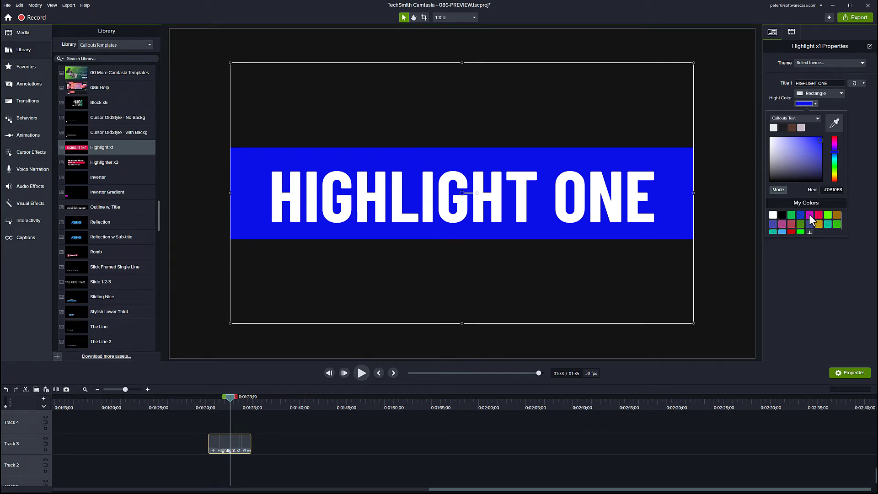
click(809, 215)
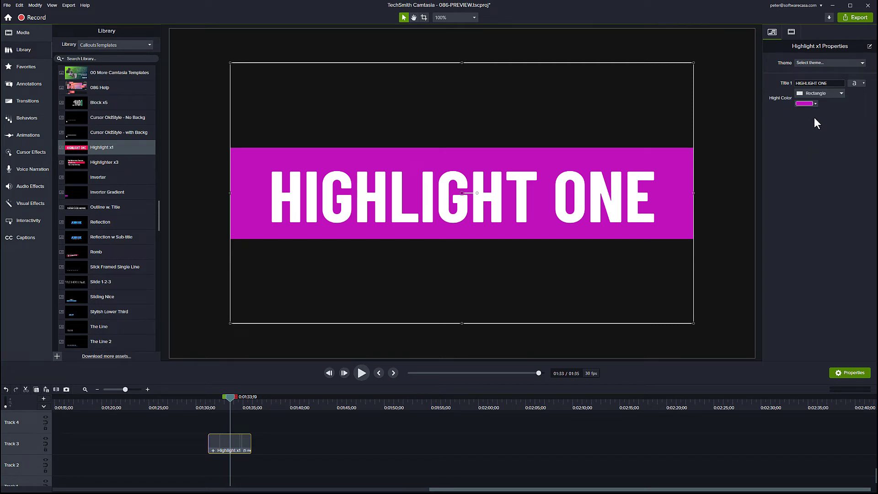
Replace the Title 1 text with 'THIS IS COOL!' and play the title from before it appears.
click(830, 84)
text(THIS IS COOL!)
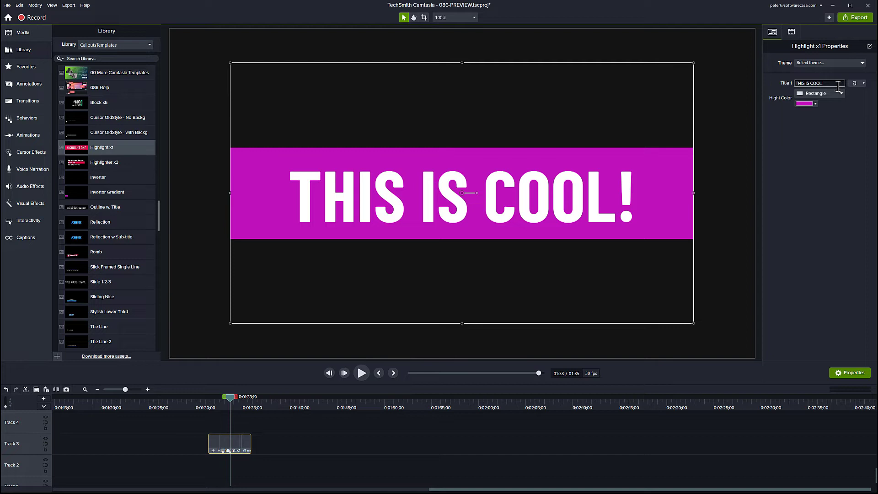
click(832, 163)
drag(228, 397, 207, 398)
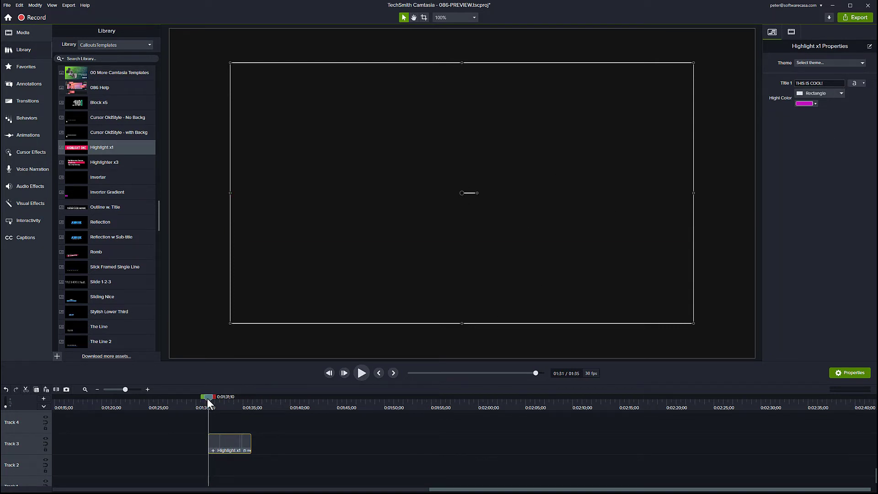
click(360, 371)
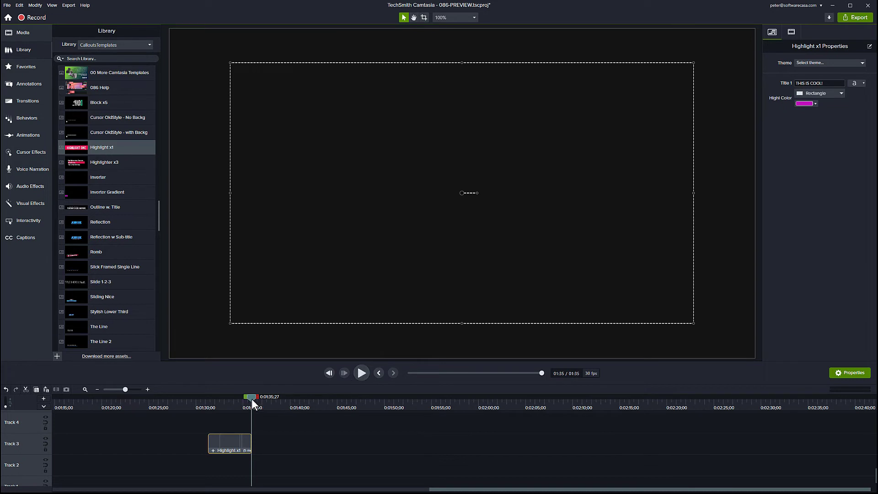
Drop the Custom animation preset onto the Highlight x1 clip and show its Visual Properties.
drag(250, 400, 228, 404)
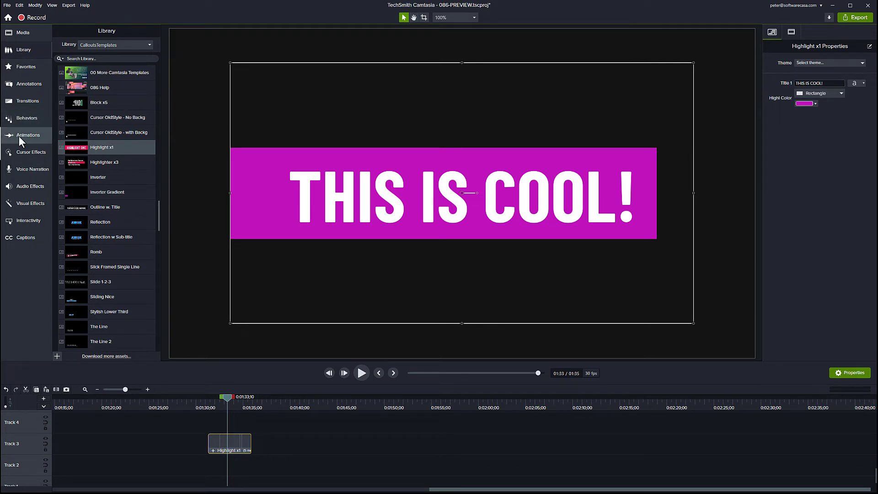
click(16, 135)
click(129, 31)
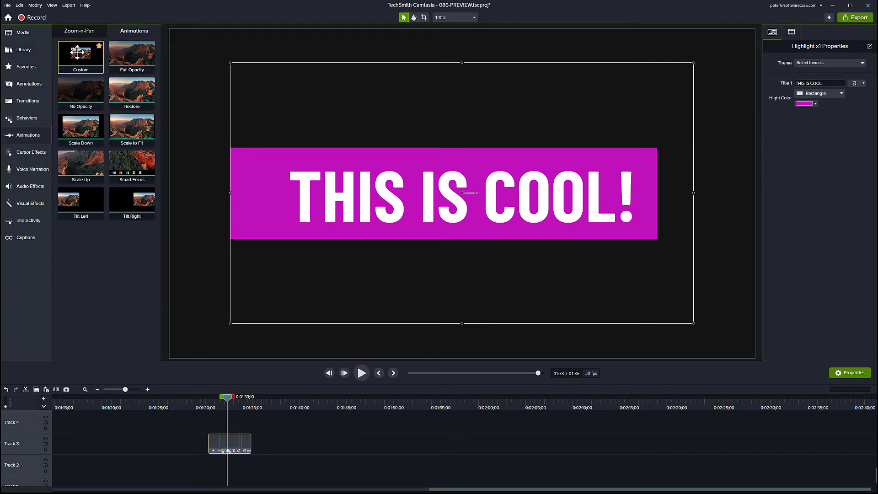
drag(81, 54, 230, 446)
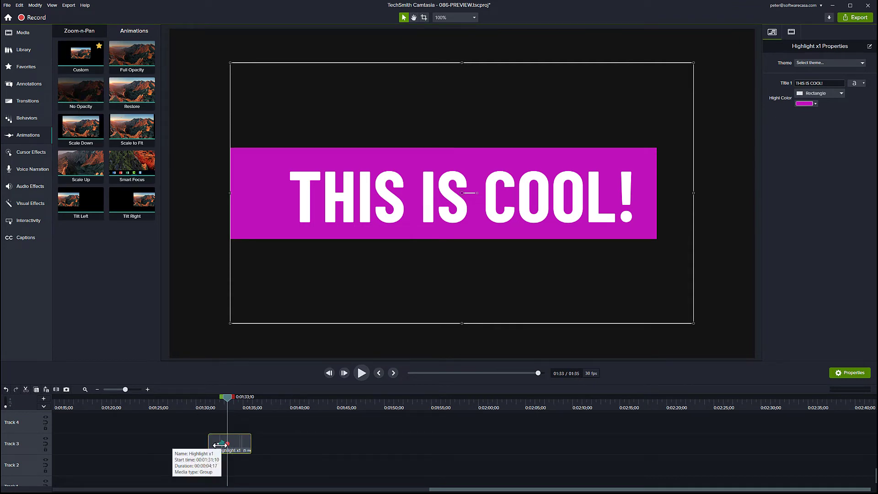
mouse_move(215, 444)
mouse_down()
mouse_move(208, 444)
mouse_move(228, 445)
mouse_up()
drag(206, 399, 234, 413)
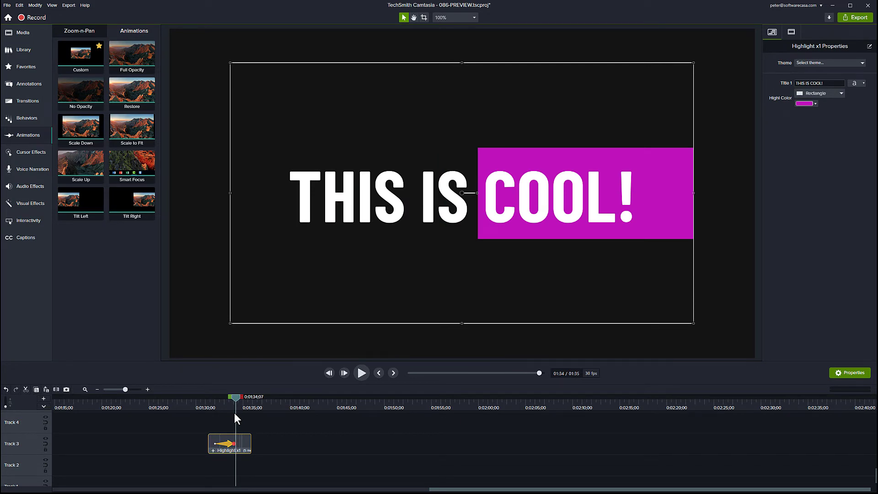
click(791, 33)
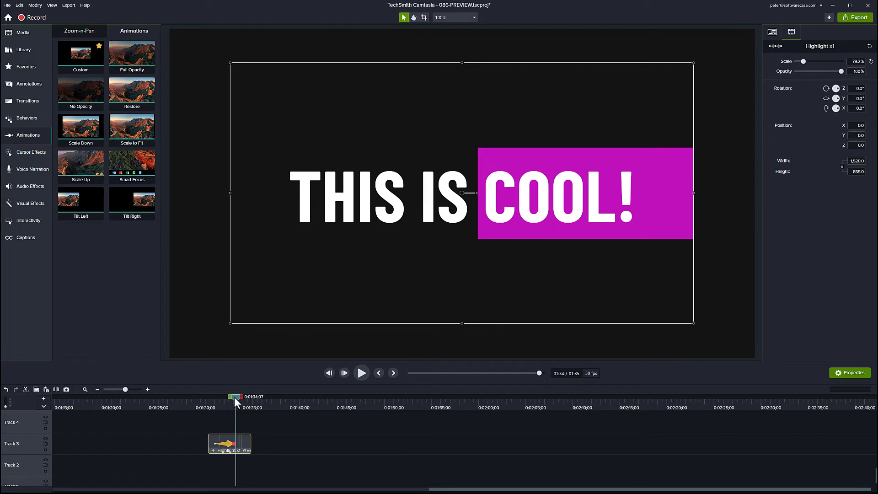
At the animation start, set Position Z to -500 and shift the title frame right.
drag(235, 397, 210, 402)
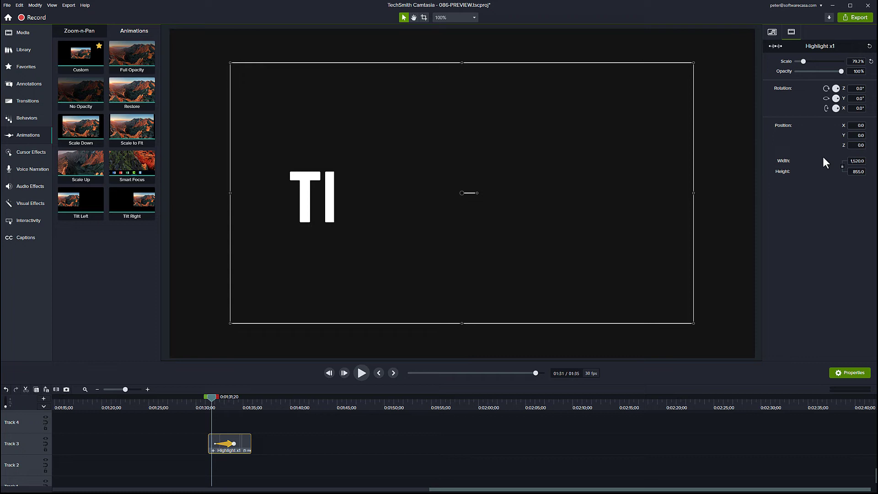
click(859, 145)
key(BackSpace)
text(-)
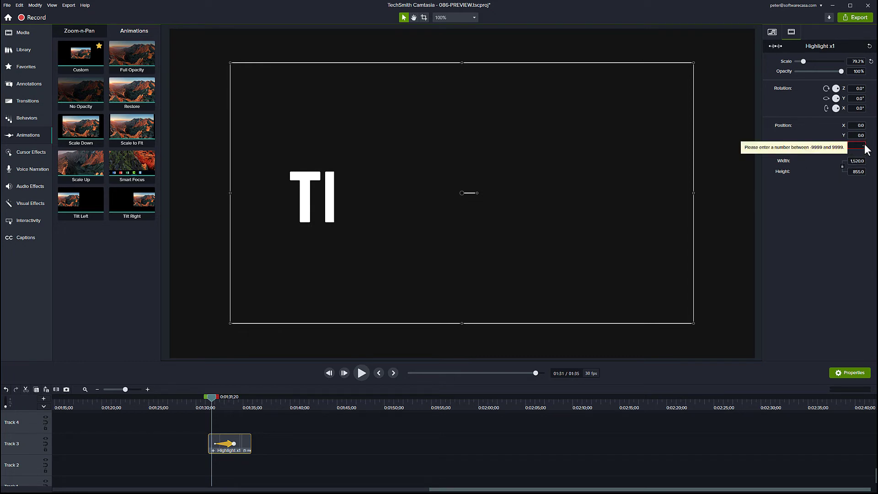
text(500)
key(Return)
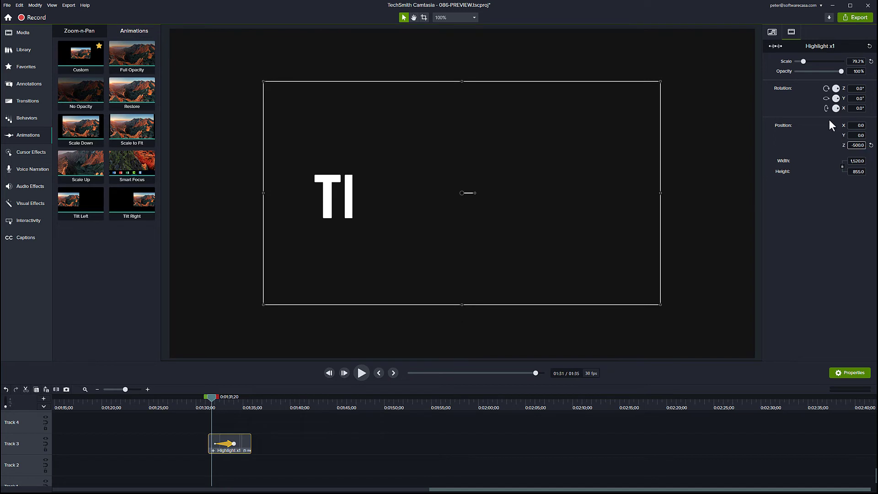
drag(503, 203, 555, 201)
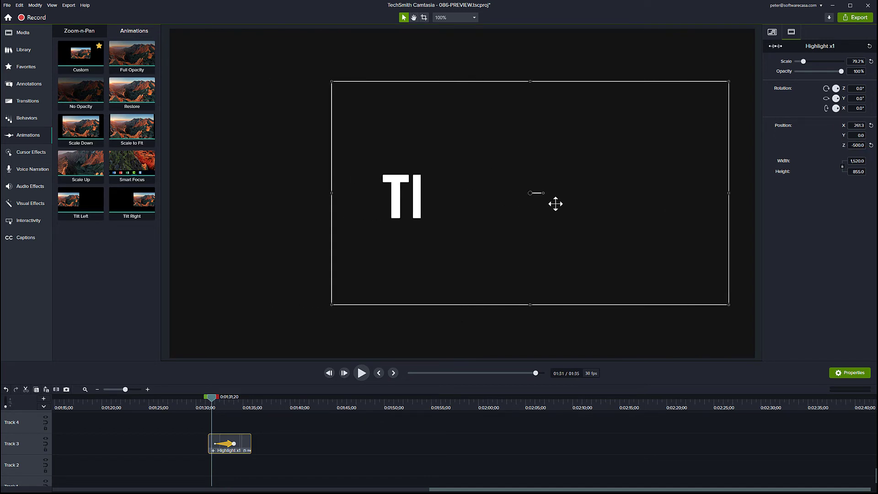
Set the title's Rotation Y to -45° and Rotation X to 20°.
double_click(854, 98)
text(-)
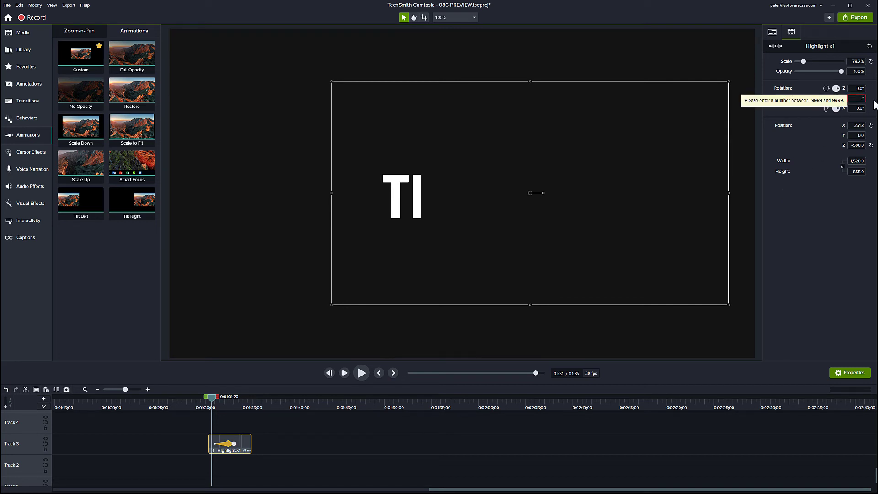
text(35)
key(Return)
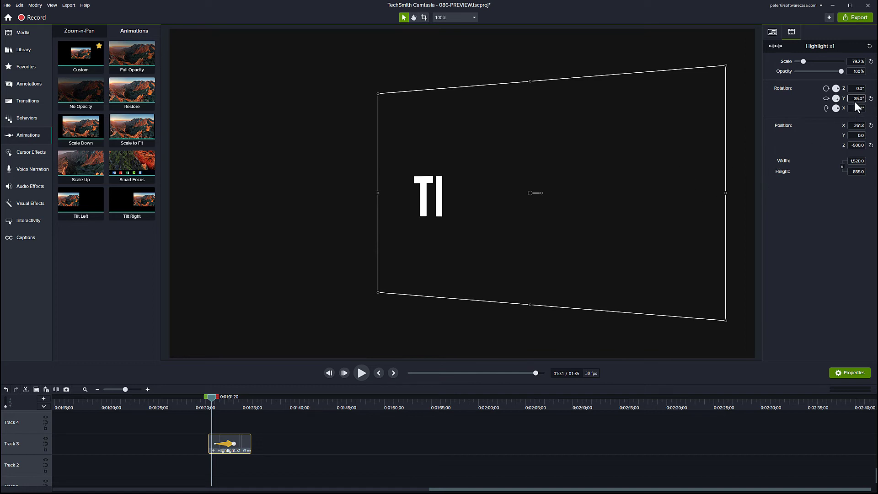
double_click(855, 100)
text(-45)
key(Return)
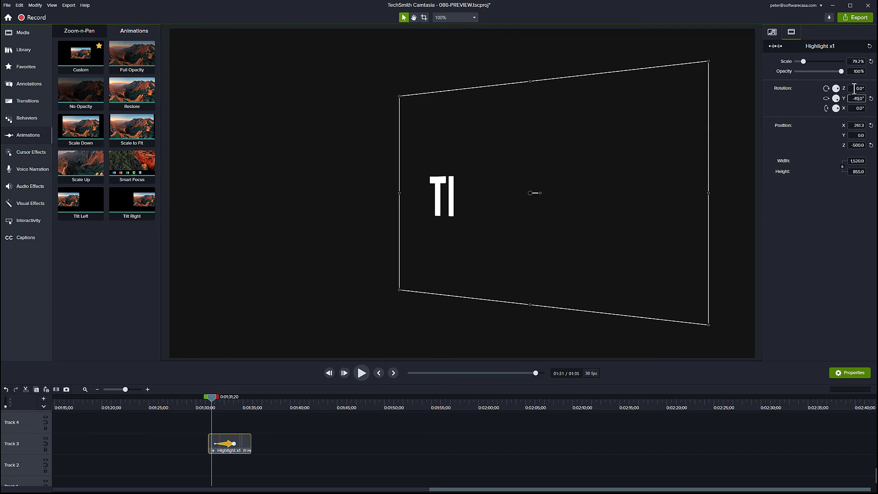
double_click(855, 109)
text(20)
key(Return)
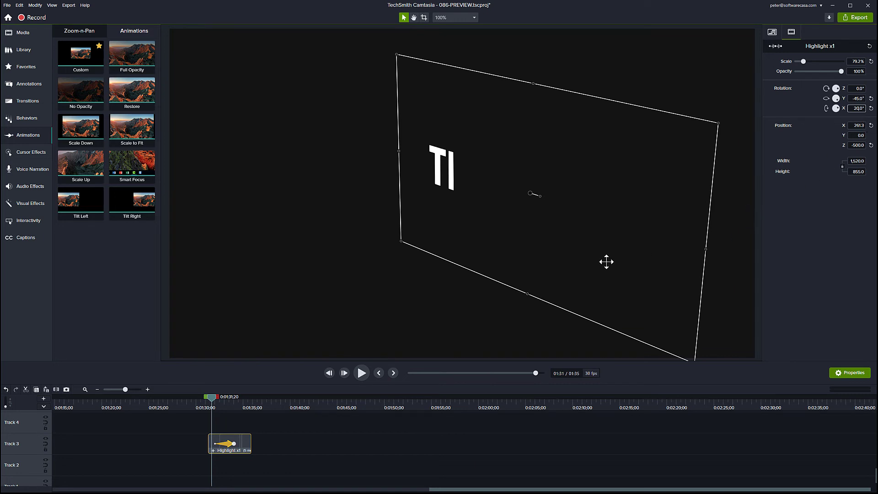
Snap the custom animation to the clip start and play the THIS IS COOL! fly-in twice.
drag(226, 444, 220, 443)
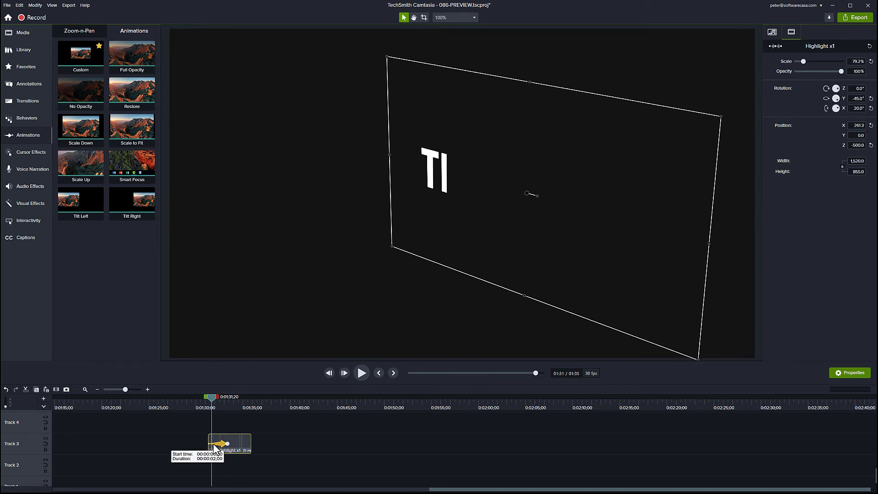
drag(212, 403, 204, 402)
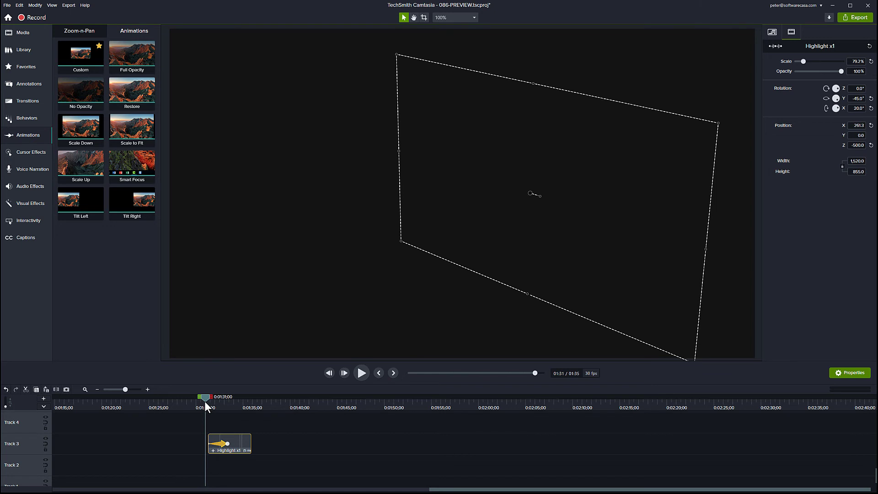
click(362, 373)
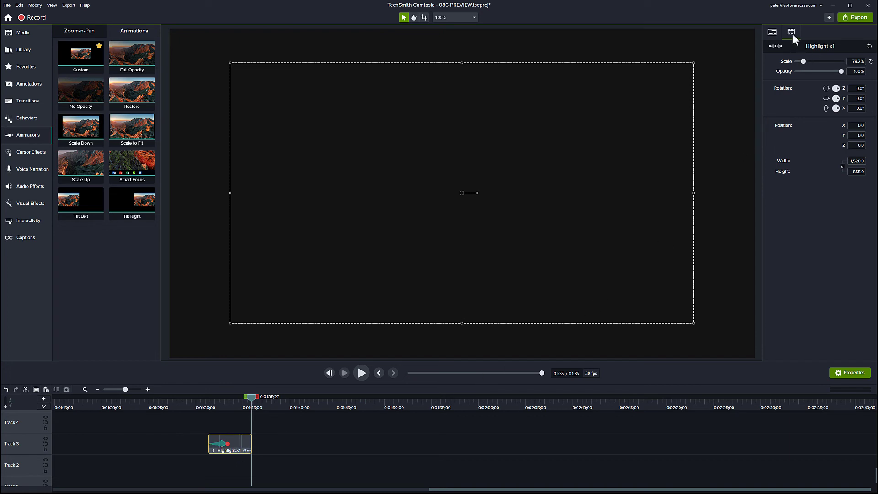
click(775, 33)
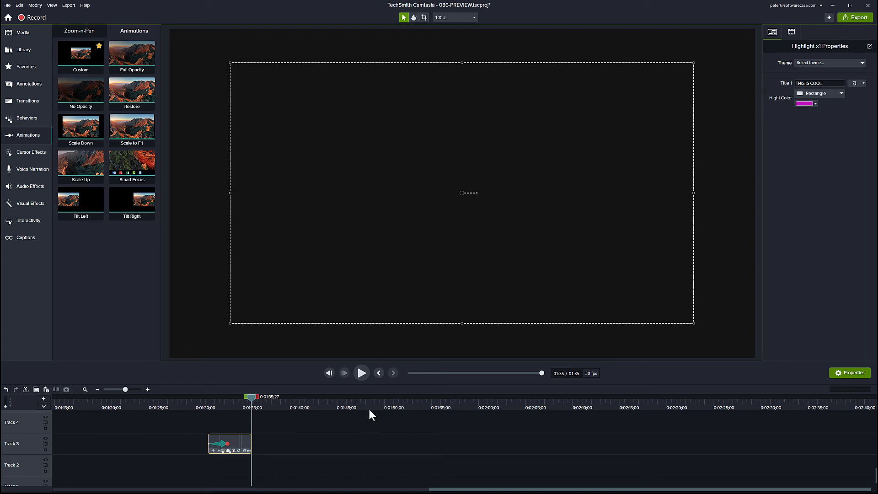
key(space)
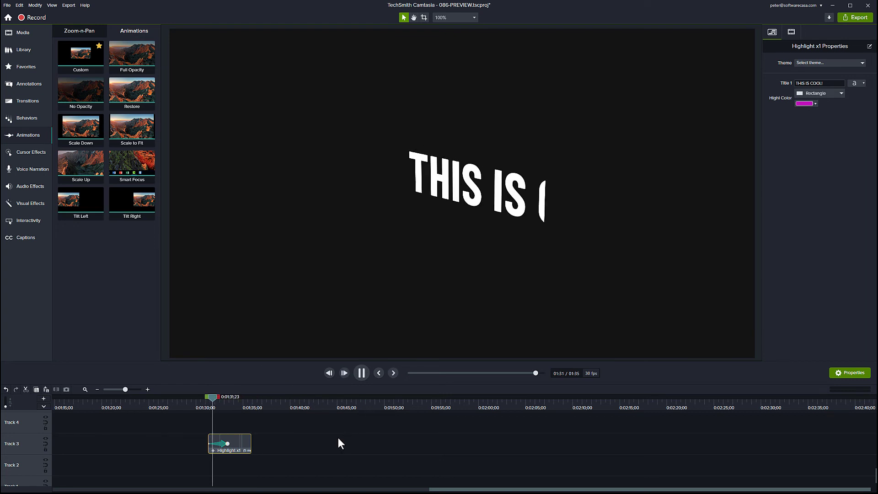